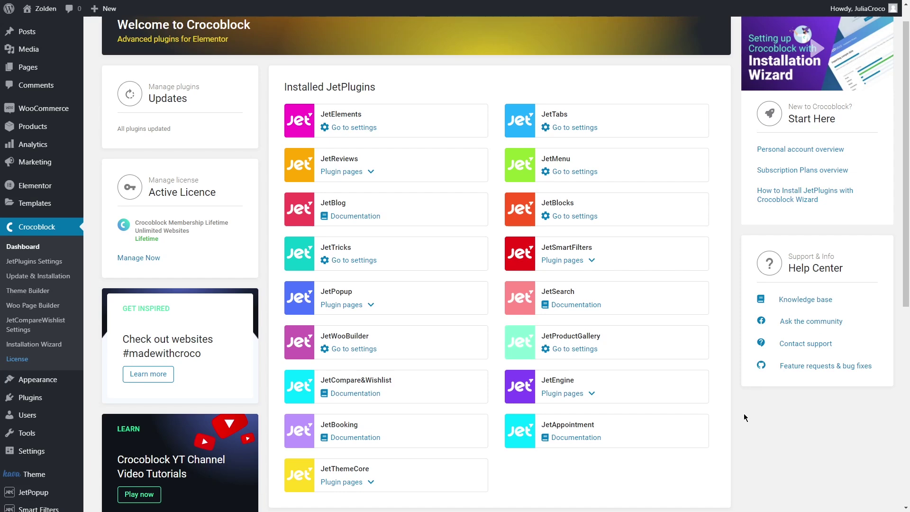
- Confirm Section Particles is on under JetTricks Widgets & Extensions, then list All Pages
left_click(362, 261)
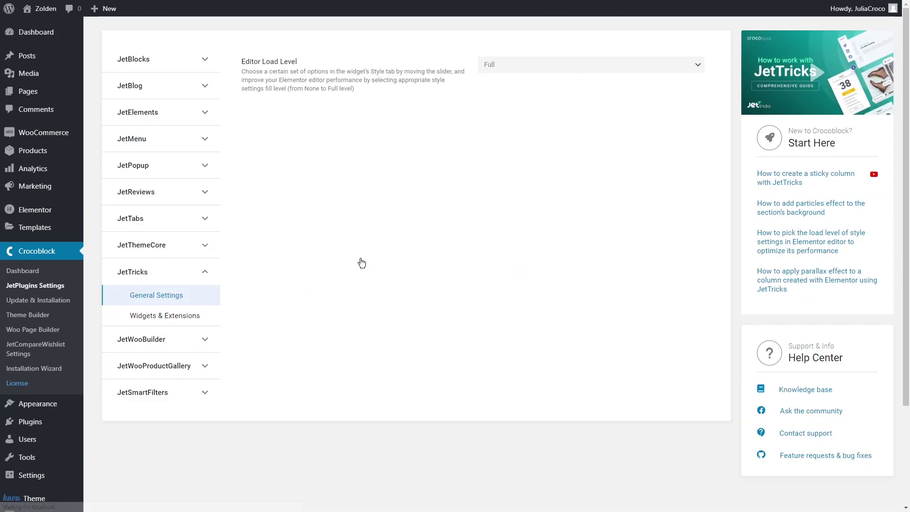
left_click(168, 320)
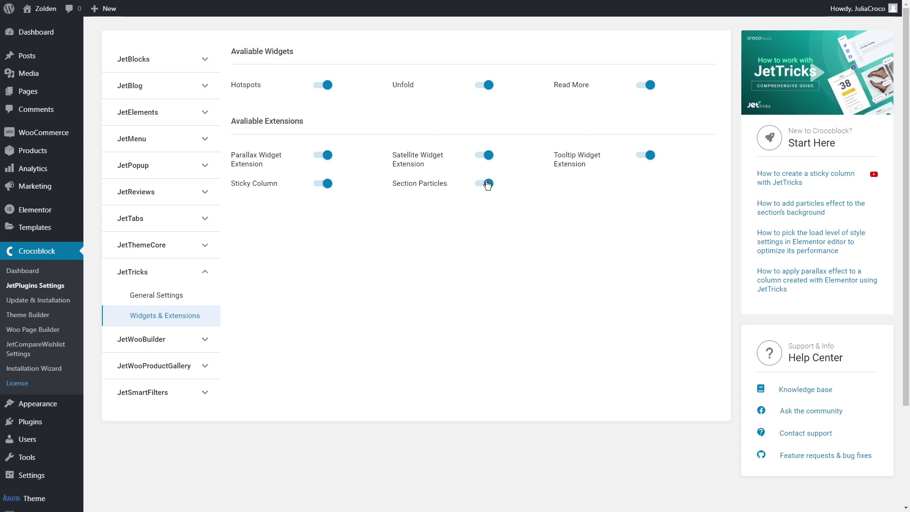
mouse_move(71, 96)
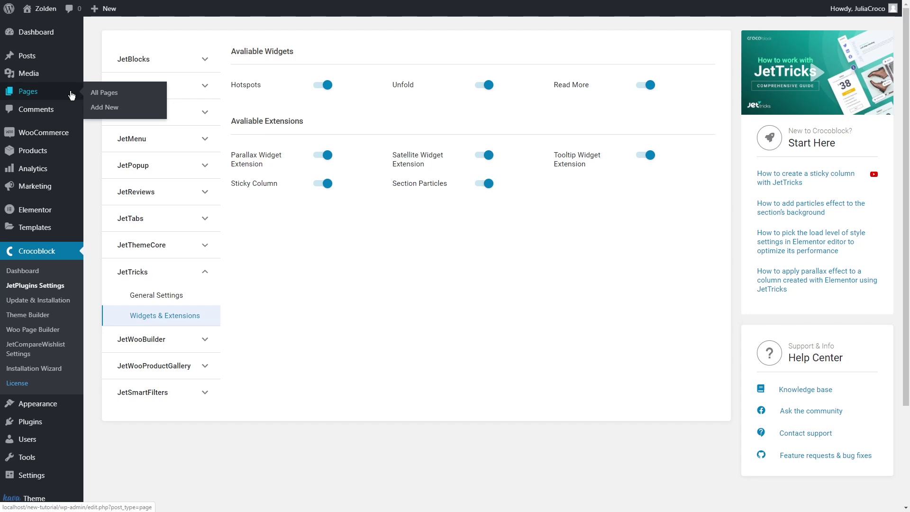
left_click(109, 94)
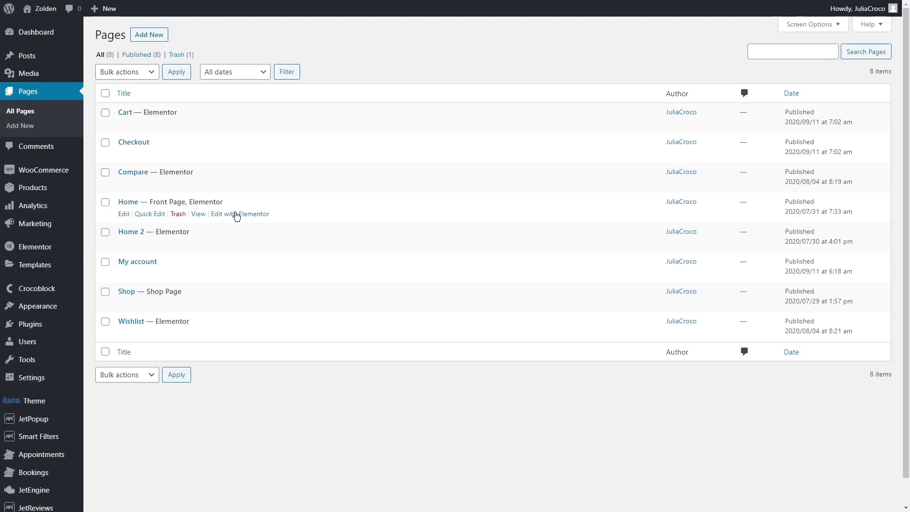
- Edit the Home page in Elementor and open the hero section's Advanced settings
left_click(236, 216)
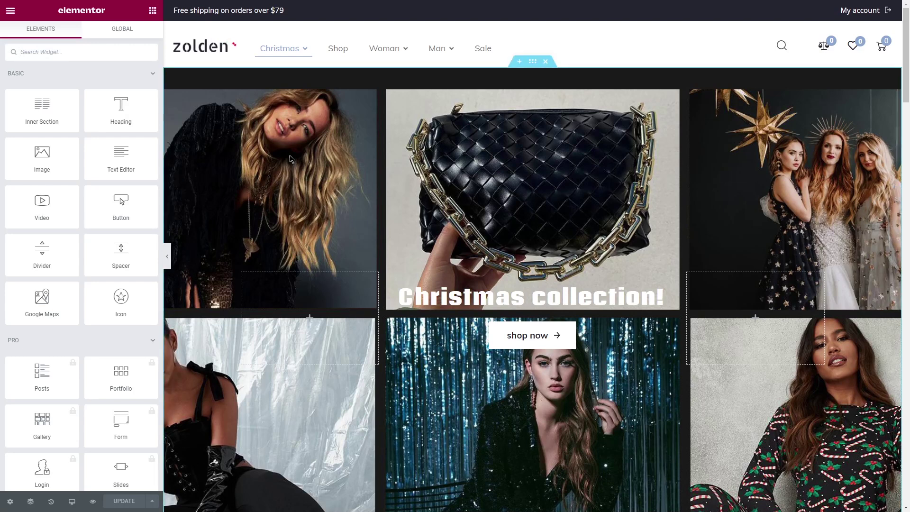
right_click(298, 137)
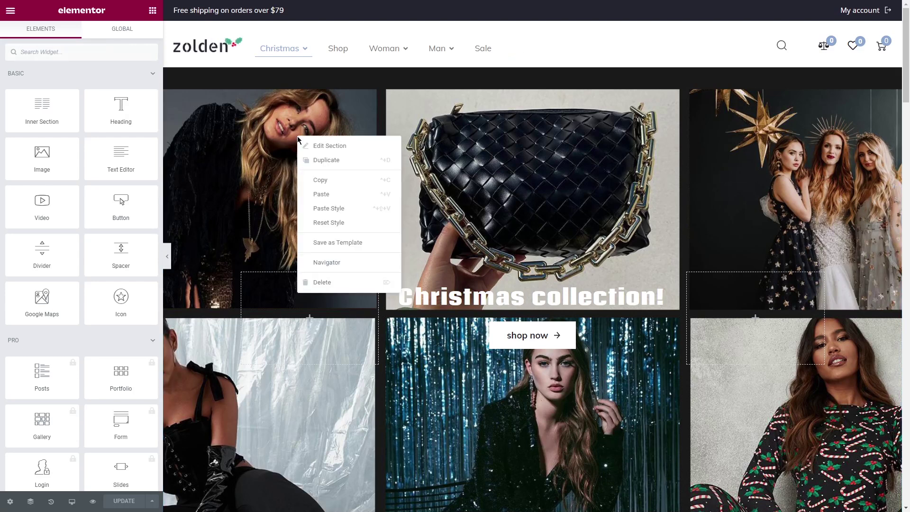
left_click(326, 148)
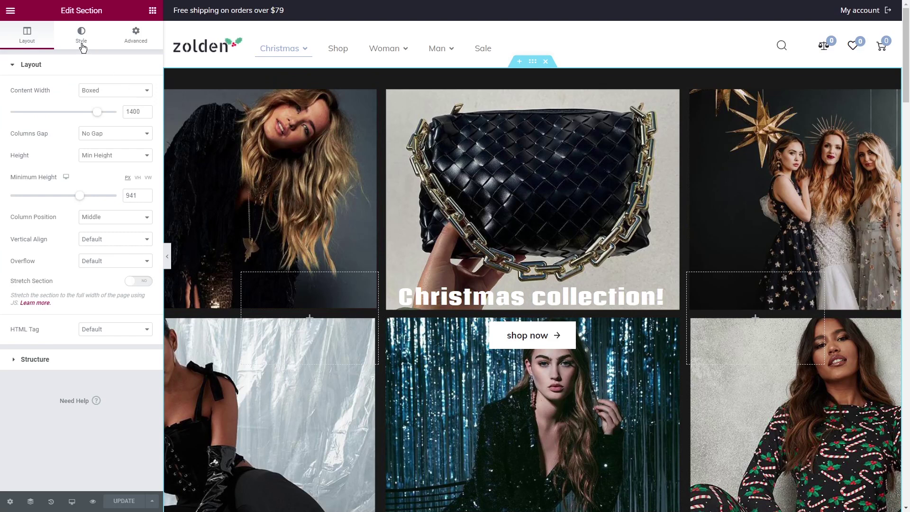
left_click(138, 37)
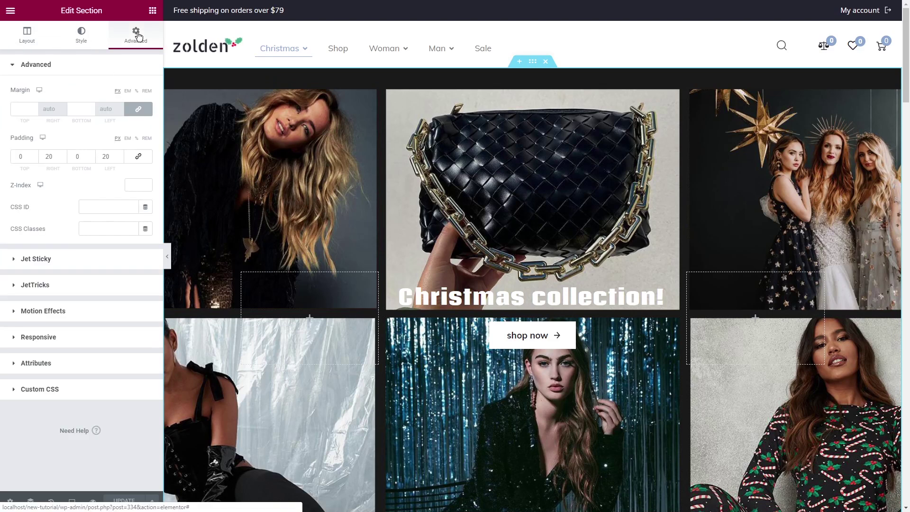
- Enable JetTricks particles on the hero section and follow the Here! link to particles.js
left_click(116, 64)
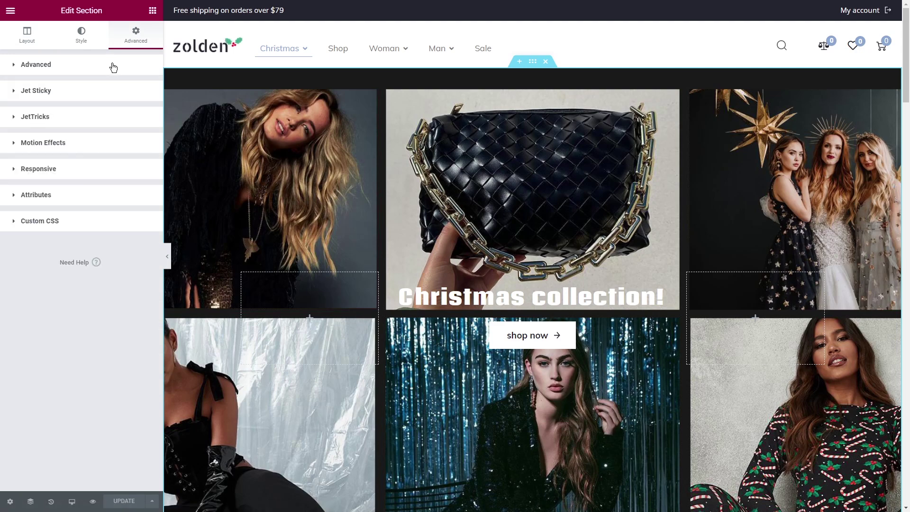
left_click(85, 118)
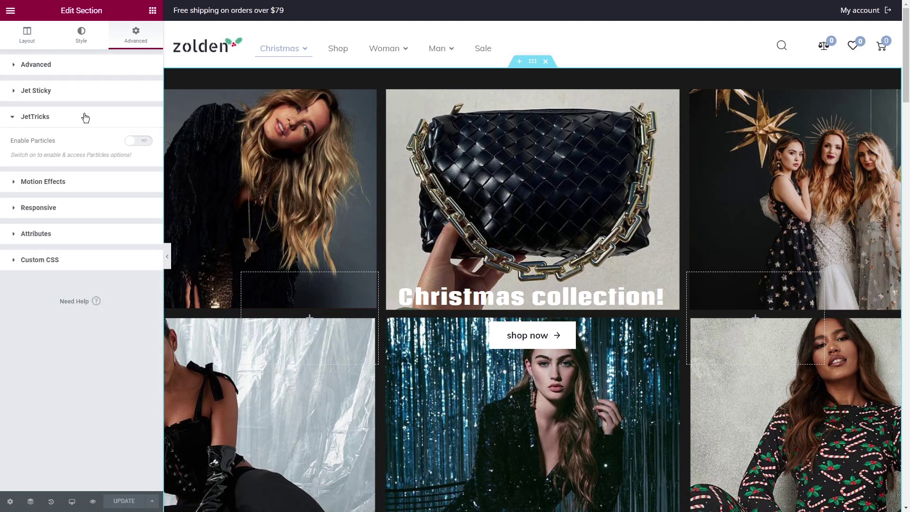
left_click(141, 143)
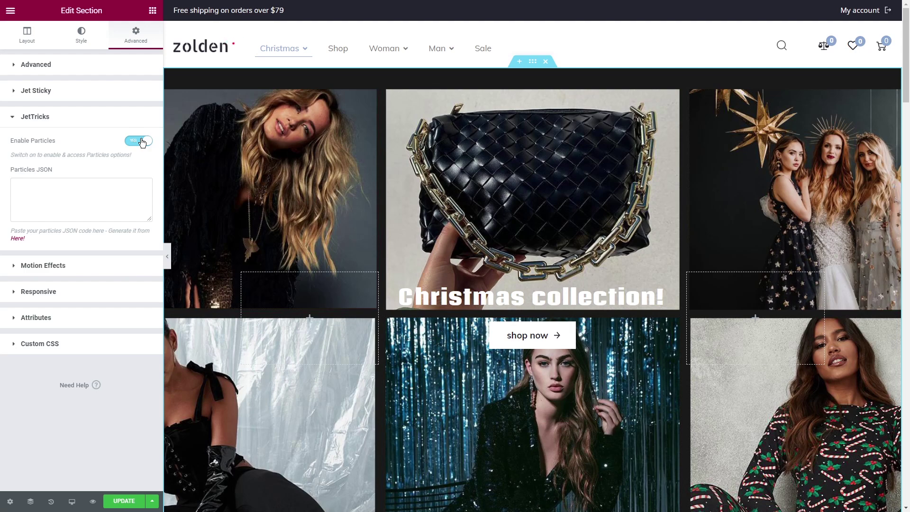
left_click(18, 238)
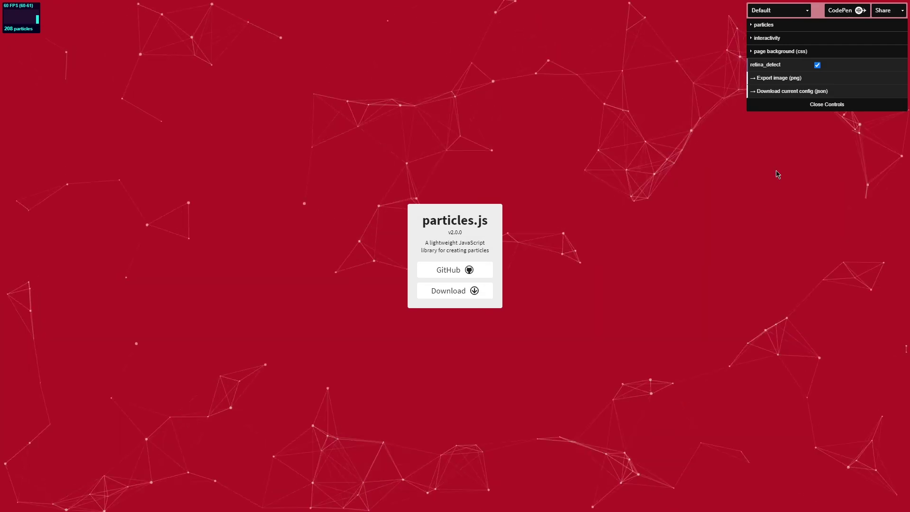
- Change the particles.js page background colour to #0c0b1b and hide the centre card
left_click(792, 51)
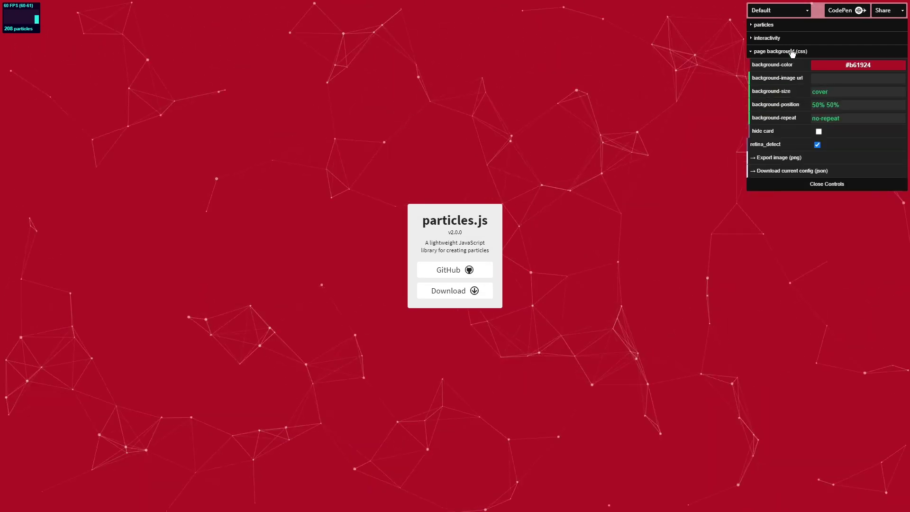
left_click(855, 65)
left_click(845, 104)
left_click_drag(844, 104, 840, 112)
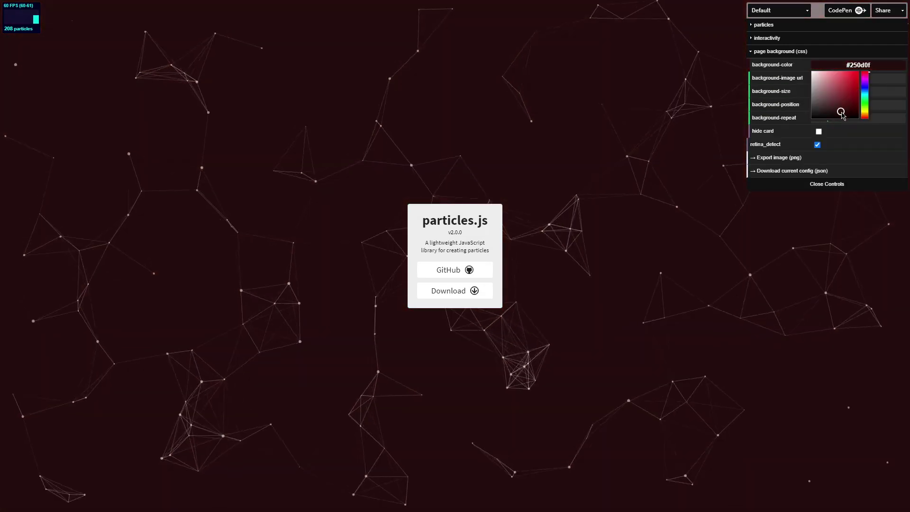
left_click(864, 87)
left_click(839, 113)
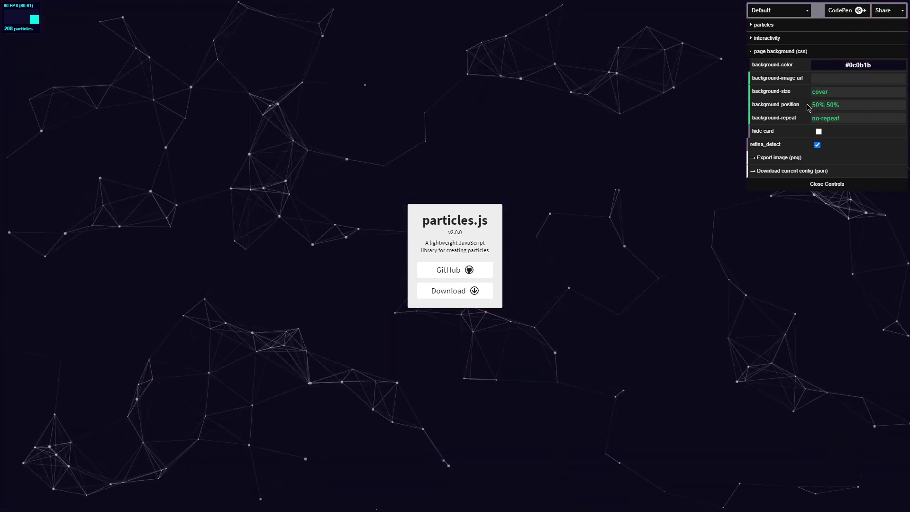
left_click(818, 132)
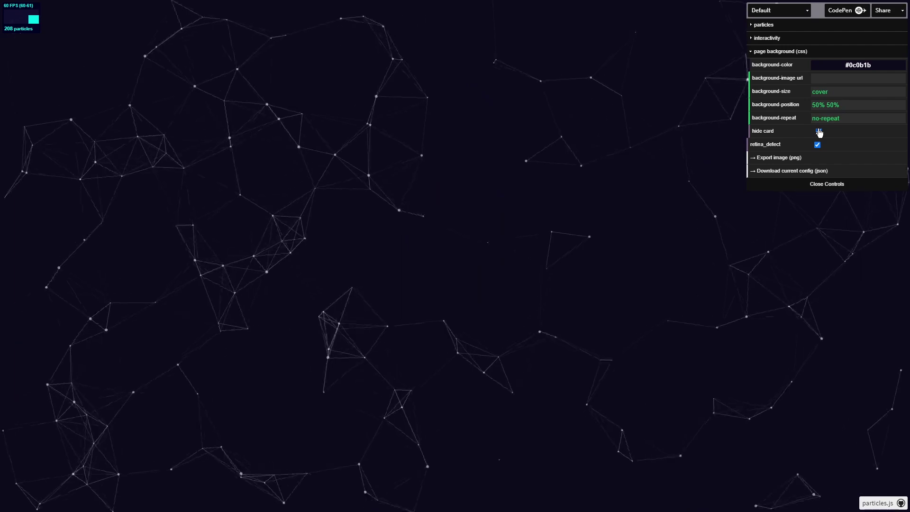
- Turn off the onhover repulse and onclick push interactions in particles.js
left_click(787, 53)
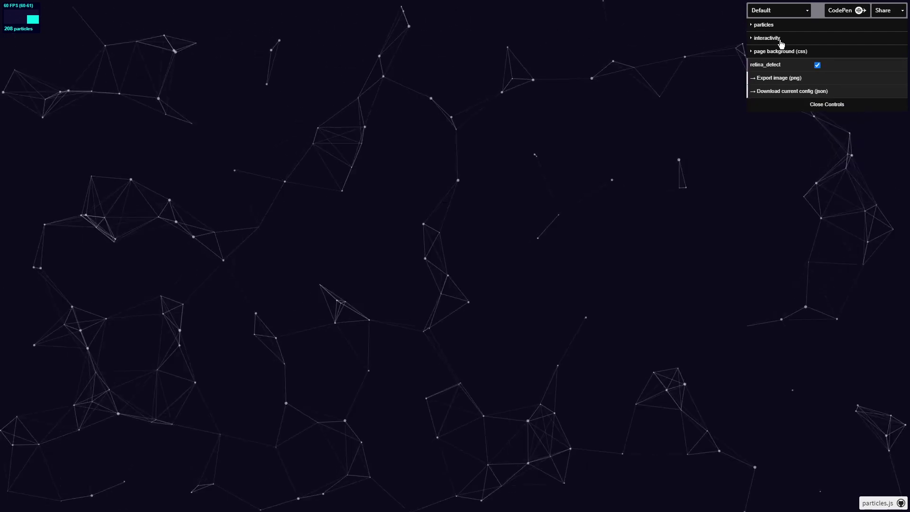
left_click(777, 38)
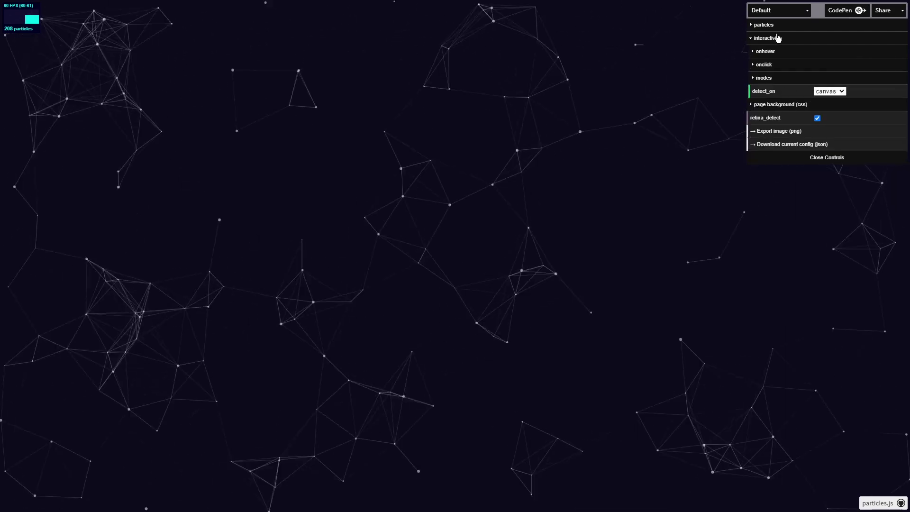
left_click(574, 158)
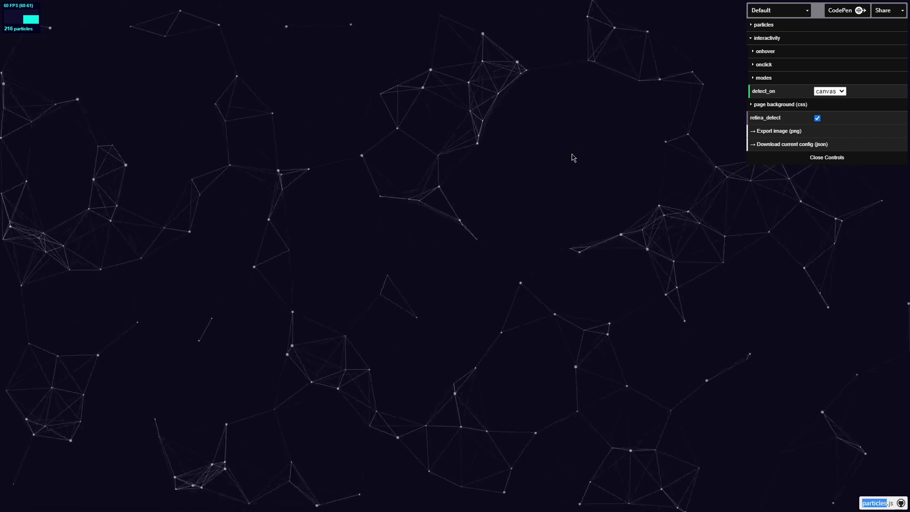
left_click(571, 156)
left_click(774, 53)
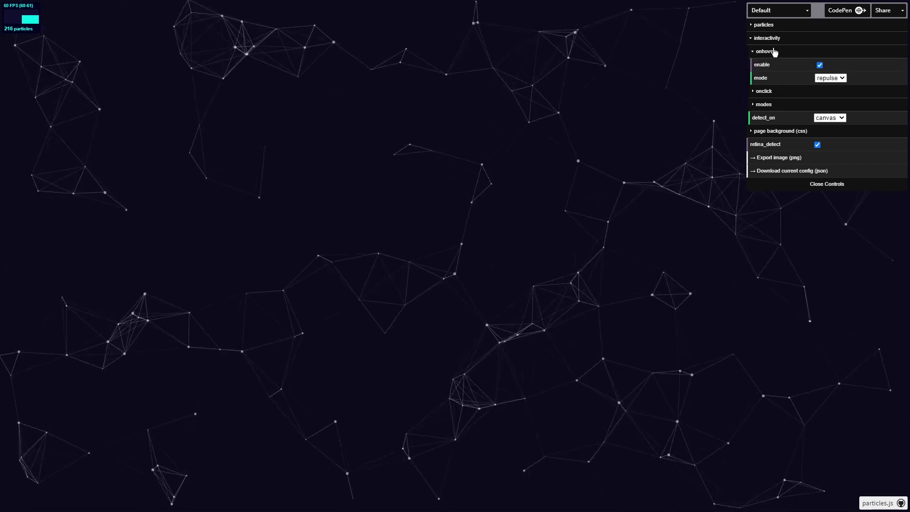
left_click(818, 65)
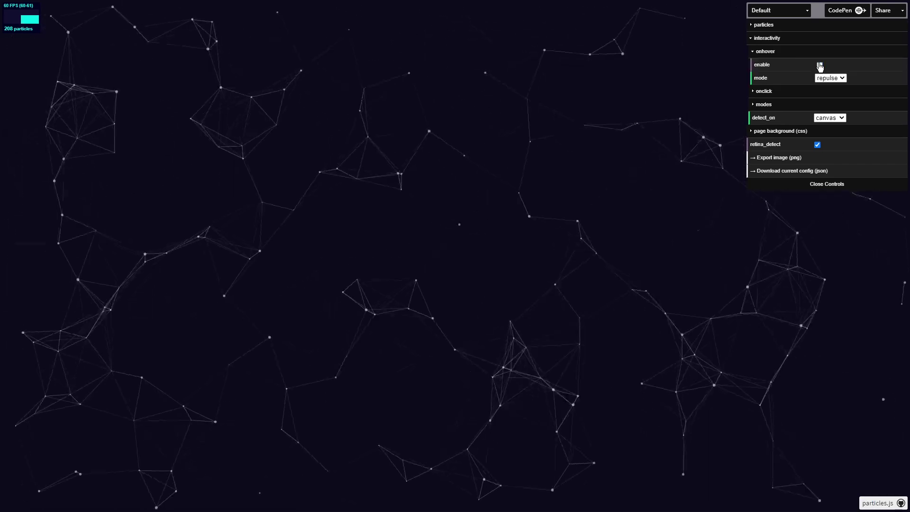
left_click(814, 91)
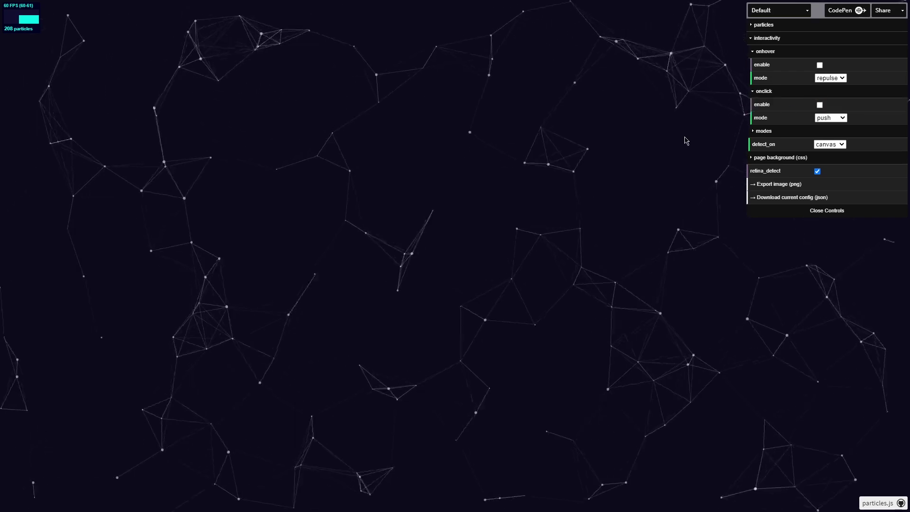
left_click(767, 51)
left_click(766, 65)
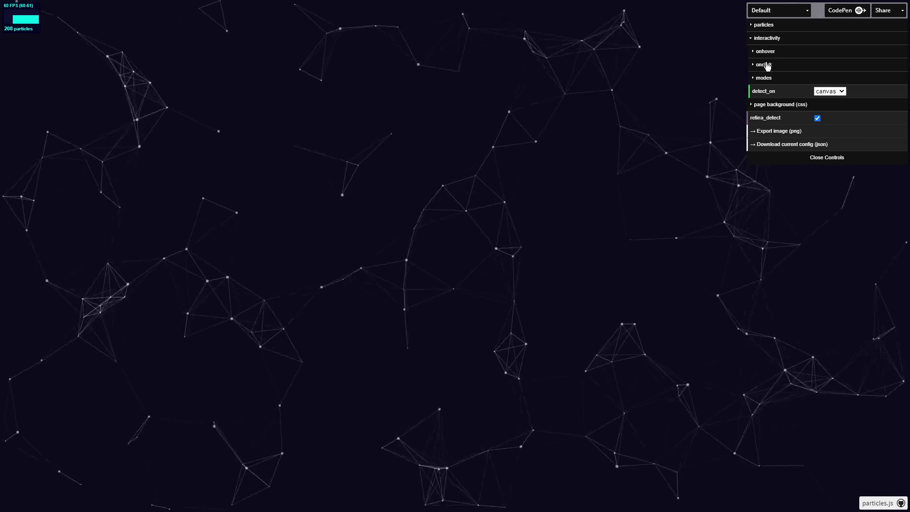
- Set move direction to bottom, enable random, and lower the speed from 6 to 3.2
left_click(767, 38)
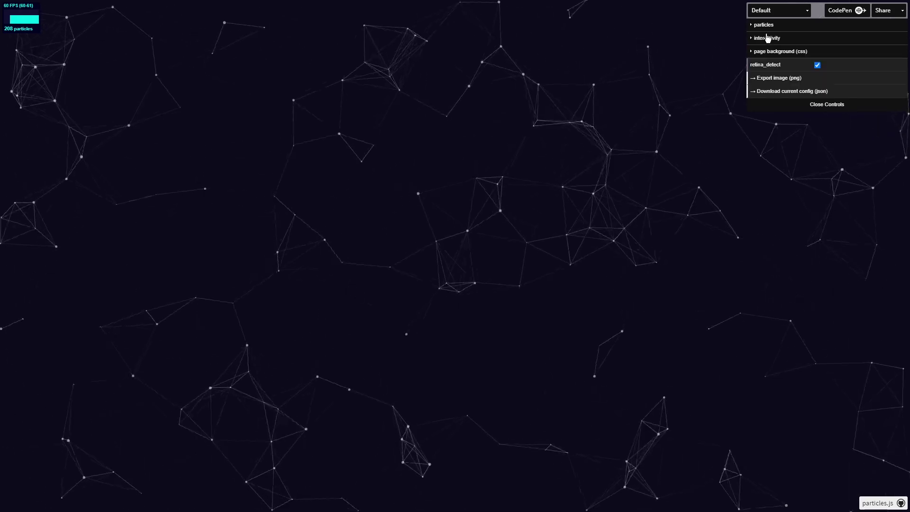
left_click(767, 26)
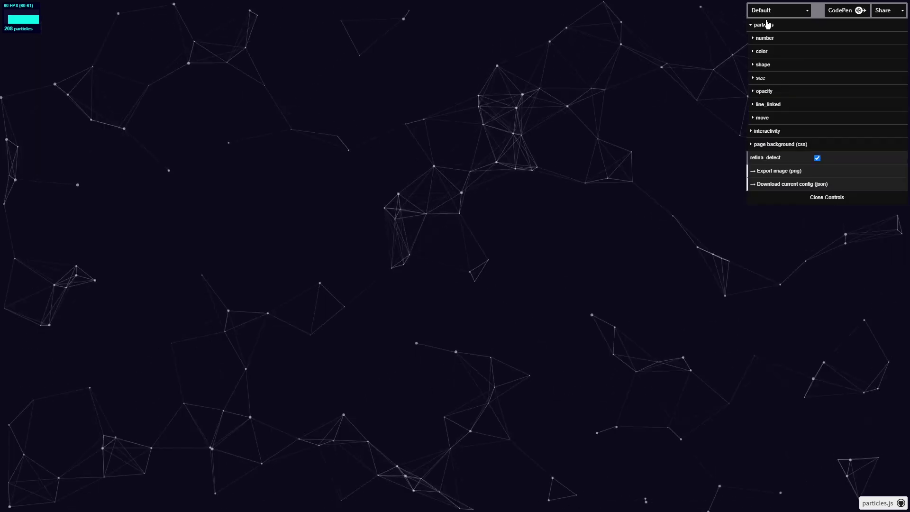
left_click(771, 118)
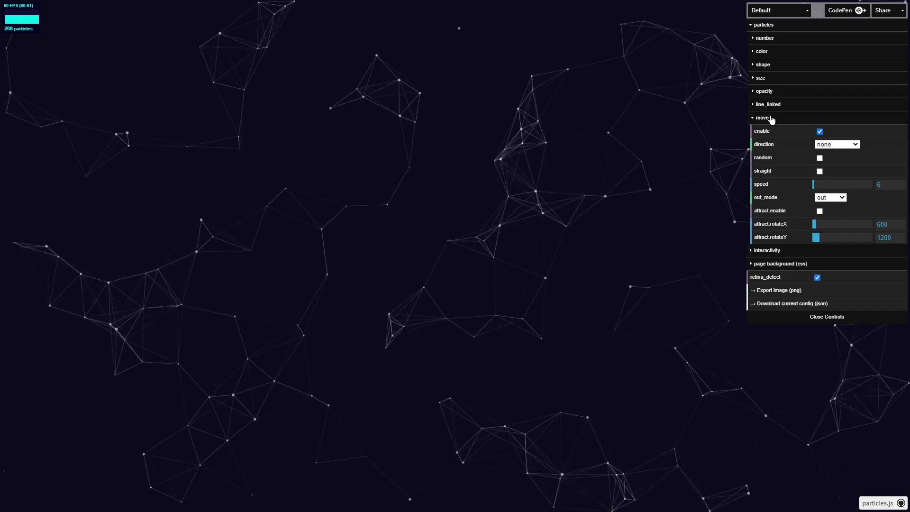
left_click(832, 144)
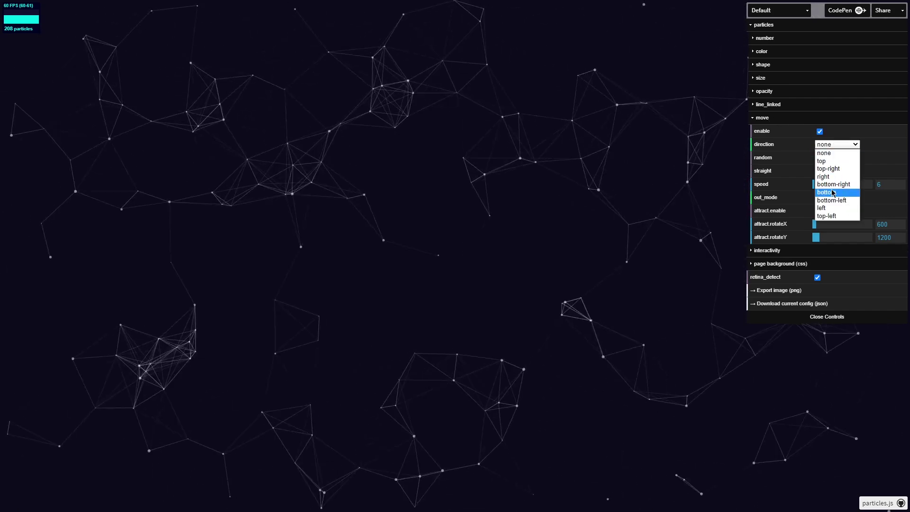
left_click(832, 192)
left_click(820, 158)
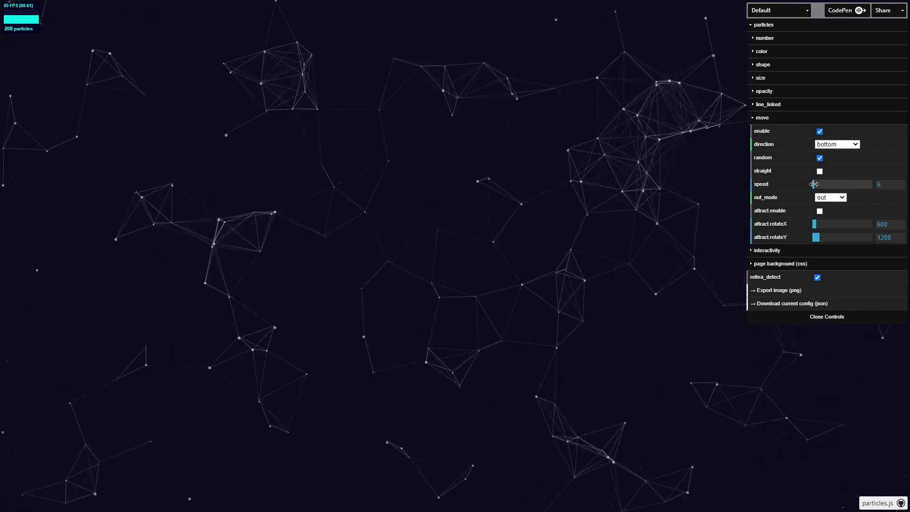
left_click_drag(813, 184, 813, 184)
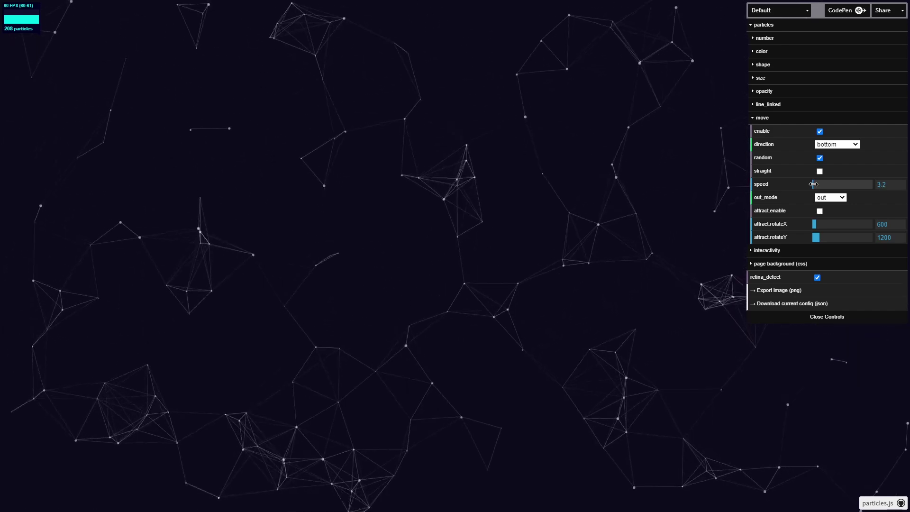
- Disable line_linked so particles render as unlinked dots, reviewing the opacity and size settings
left_click(776, 118)
left_click(777, 104)
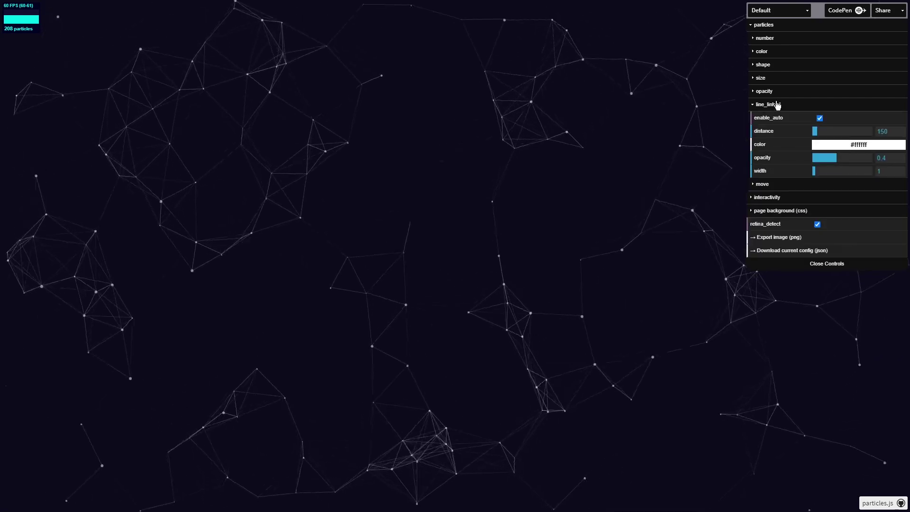
left_click(819, 117)
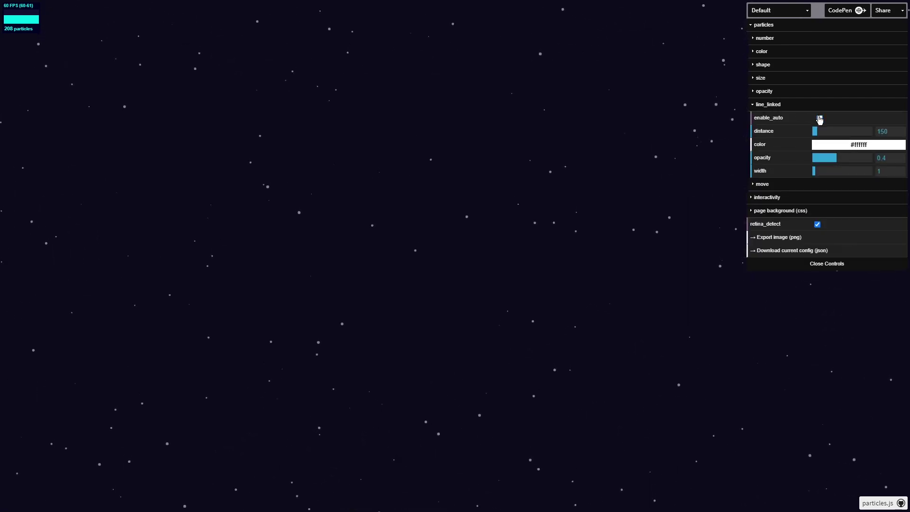
left_click(773, 105)
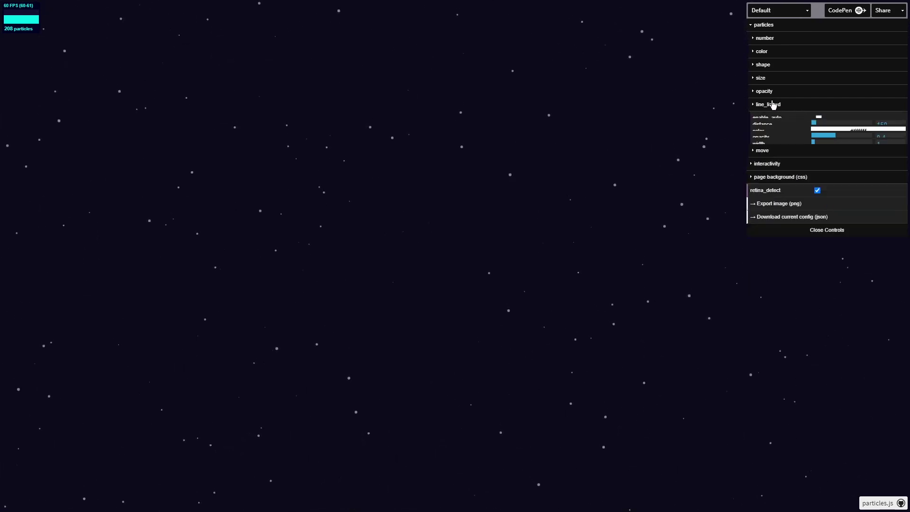
left_click(772, 91)
left_click(771, 79)
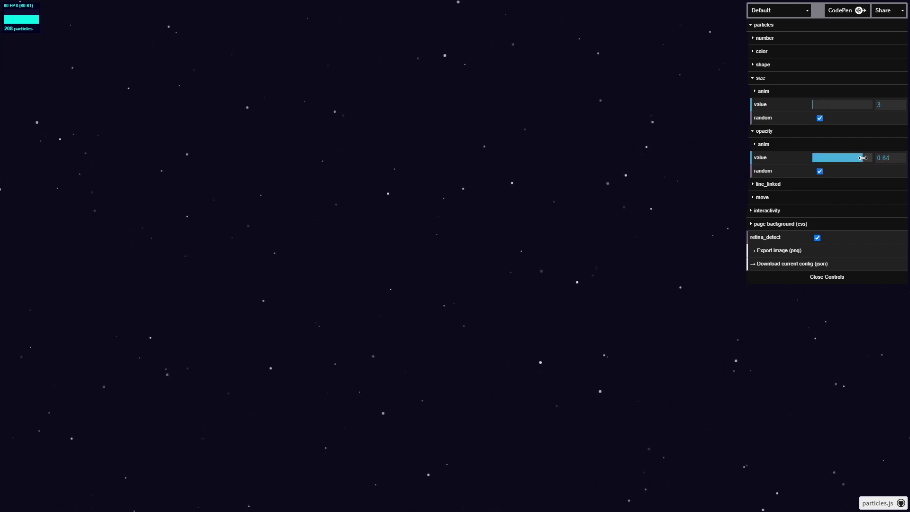
left_click(775, 132)
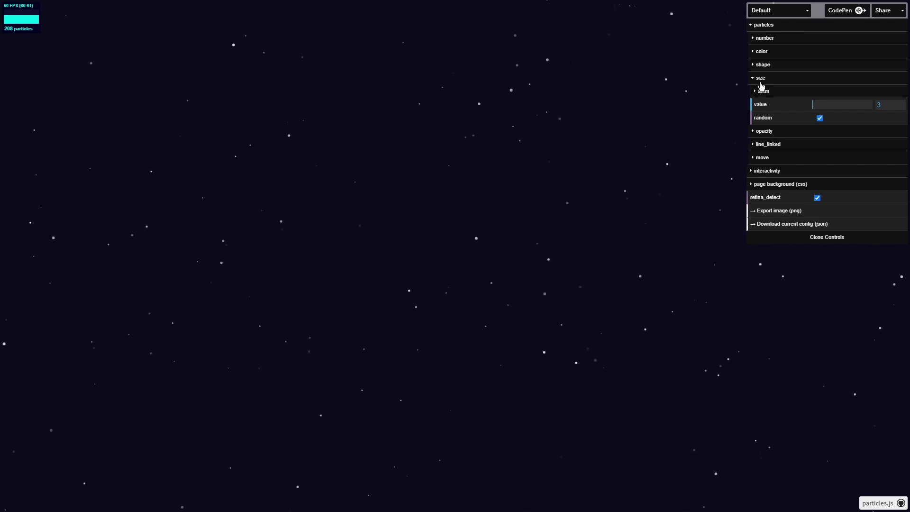
left_click(761, 80)
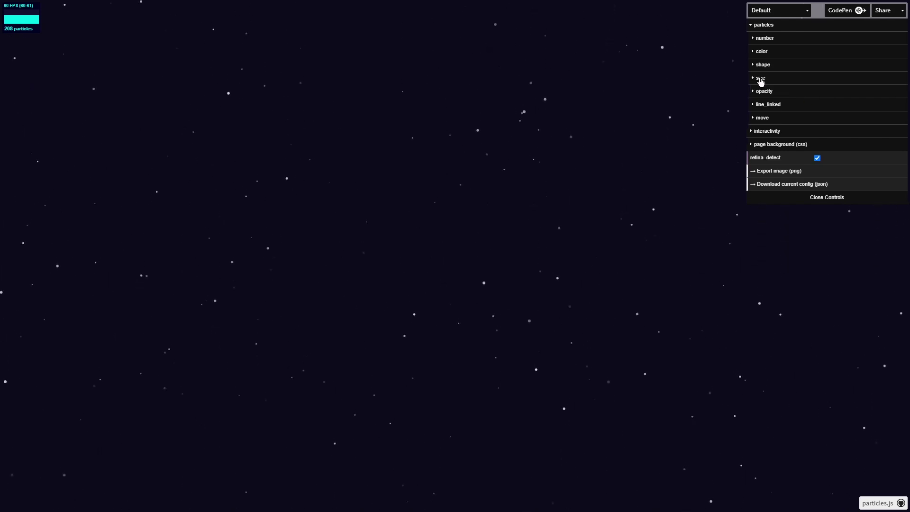
left_click(768, 38)
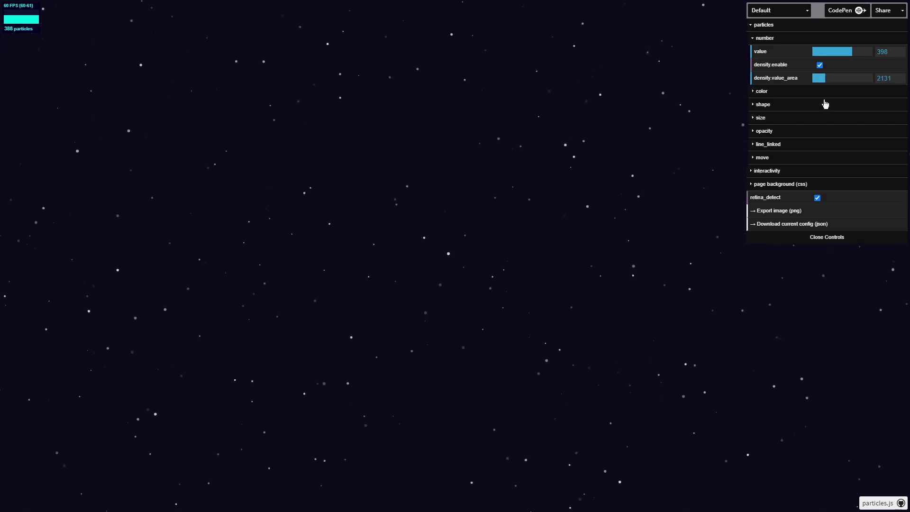
- Download the particles.js config with number 398 and density area 2131 as JSON
left_click(817, 226)
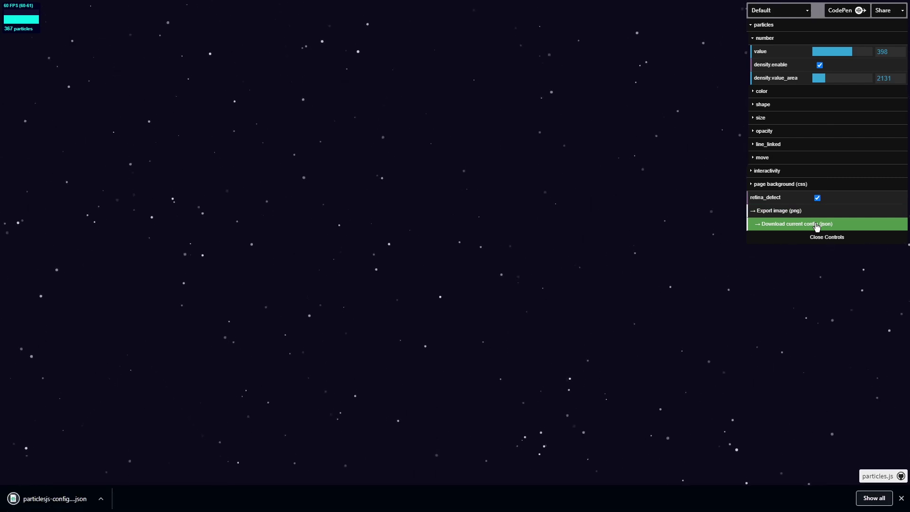
- Open particlesjs-config (2).json in Atom, copy all 110 lines, and return to Chrome
left_click(47, 498)
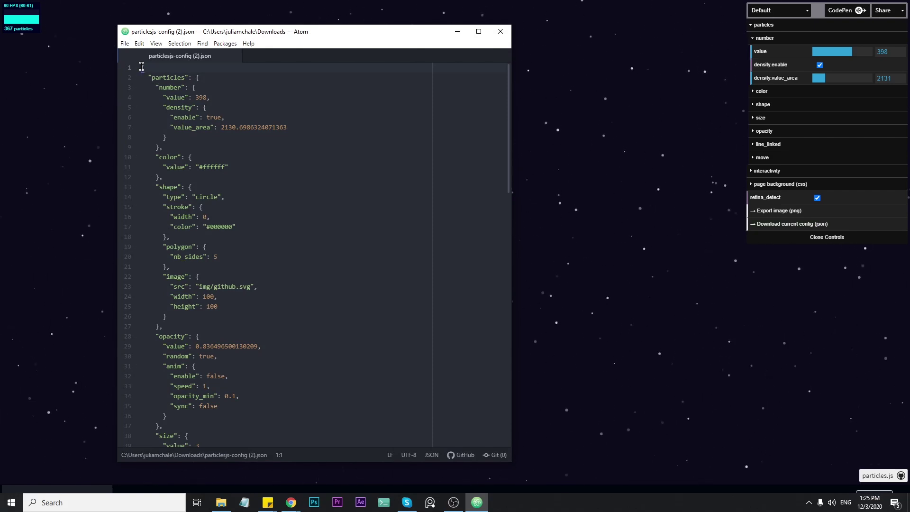
left_click_drag(141, 66, 289, 459)
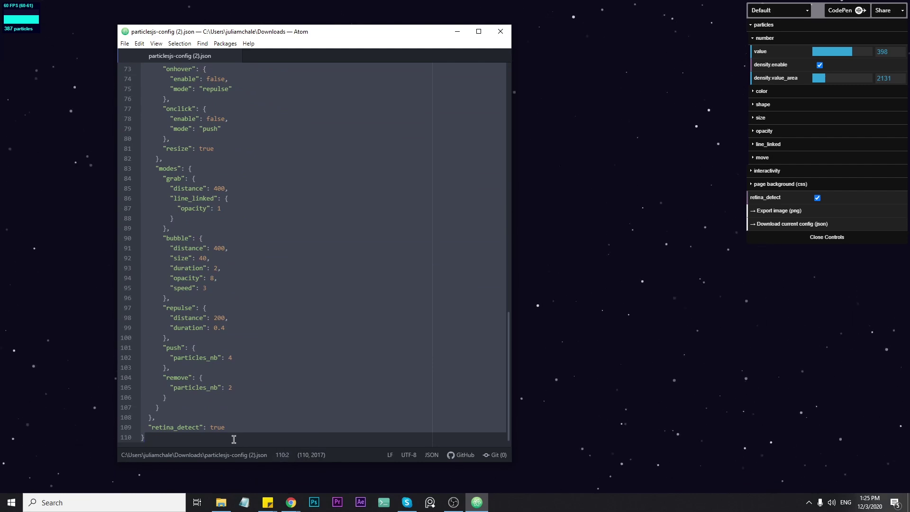
key("alt+Tab")
- Paste the config into the hero section's Particles JSON field, update, and preview
left_click(83, 199)
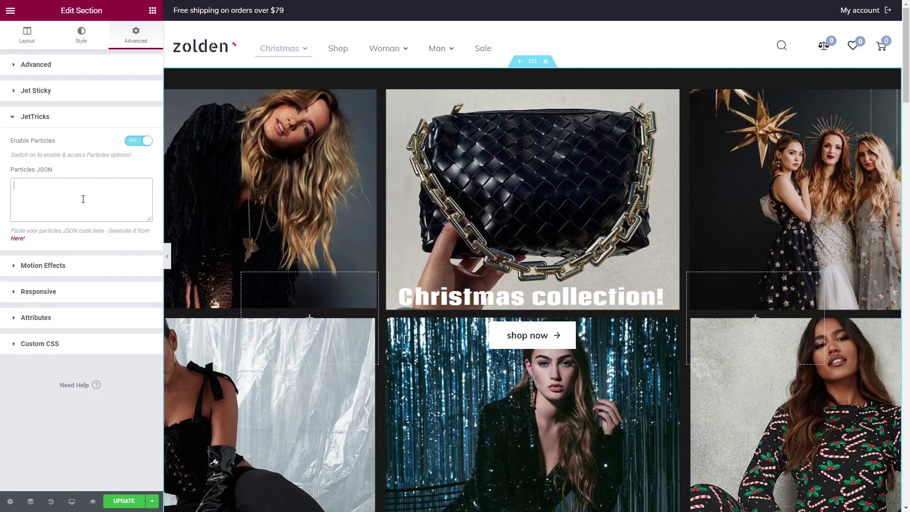
key("ctrl+v")
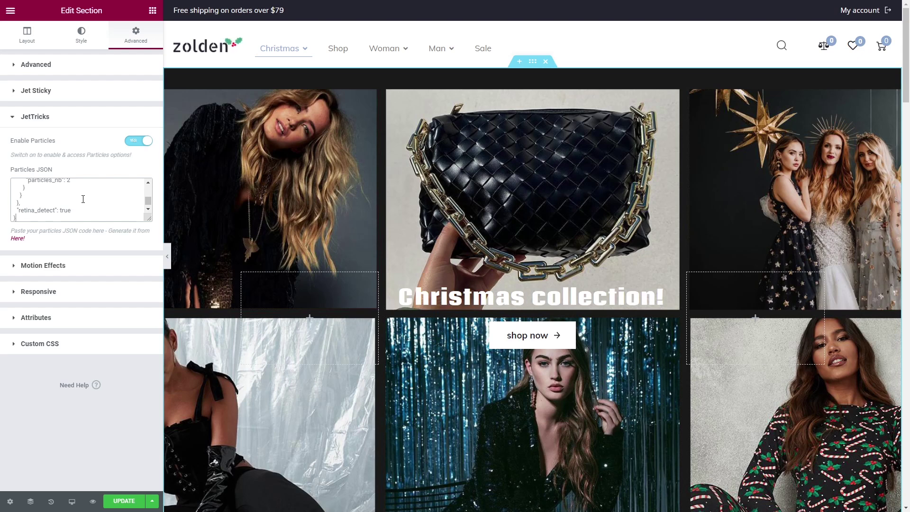
left_click(127, 501)
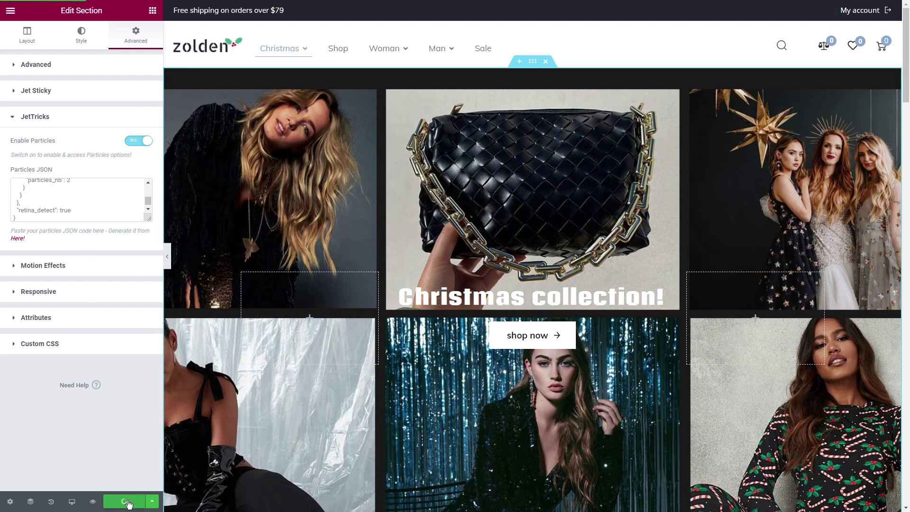
left_click(93, 502)
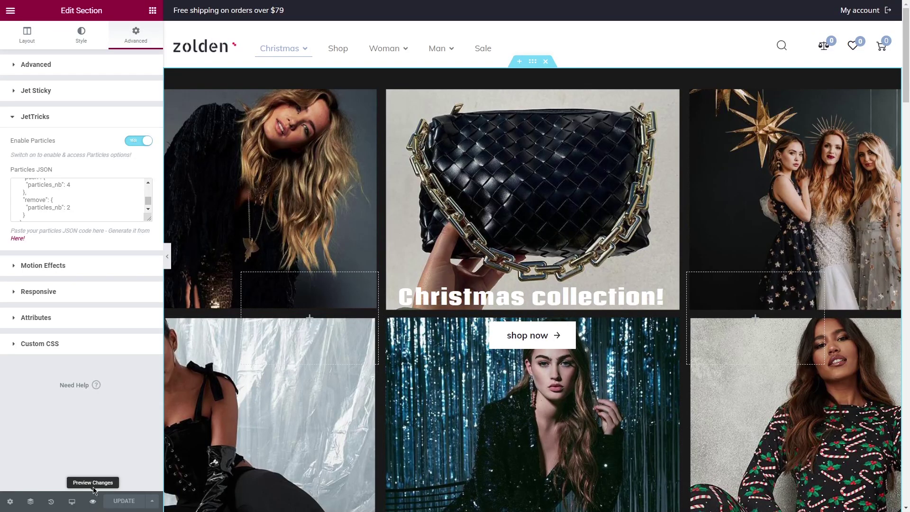
- Change the JSON's particle number value to 700, update, and preview the snowfall
left_click_drag(146, 219, 123, 223)
double_click(46, 208)
type("100")
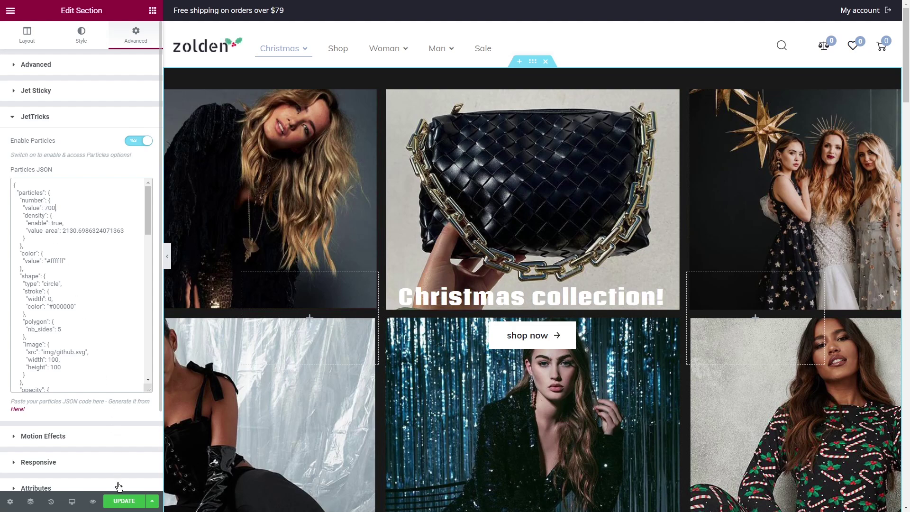
left_click(123, 501)
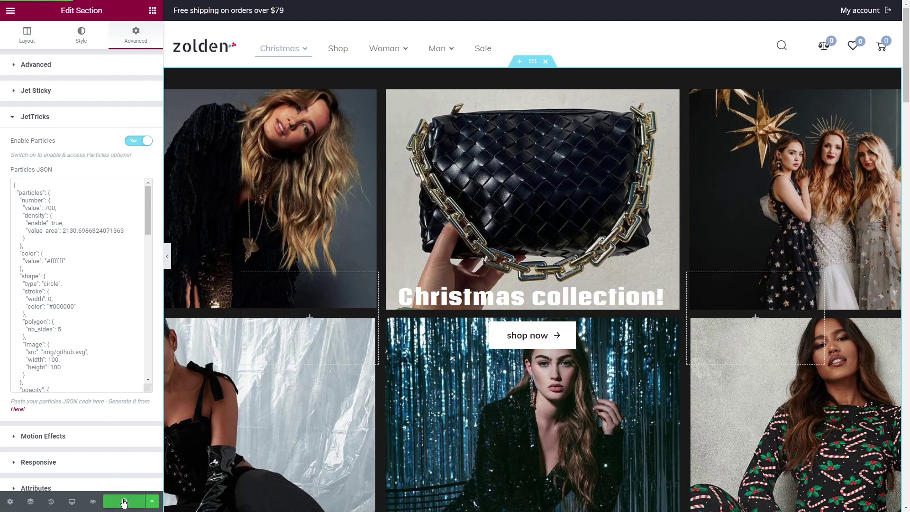
left_click(92, 501)
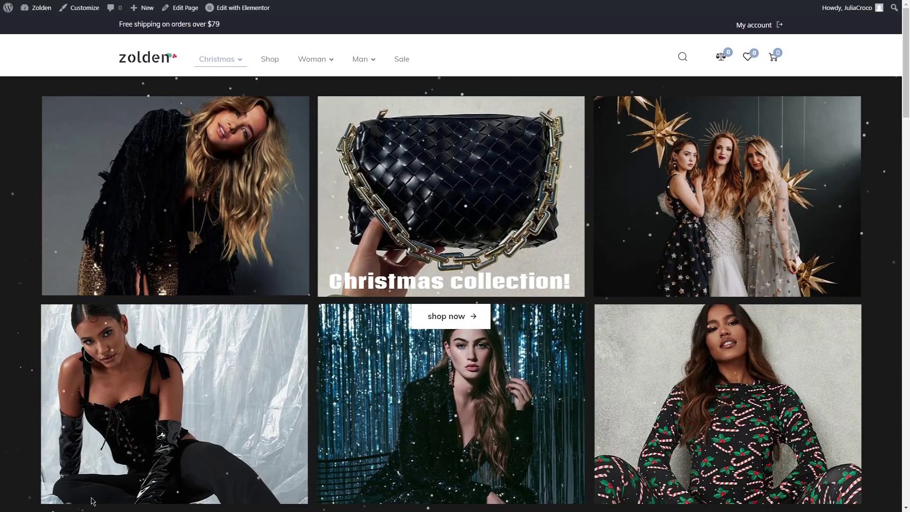